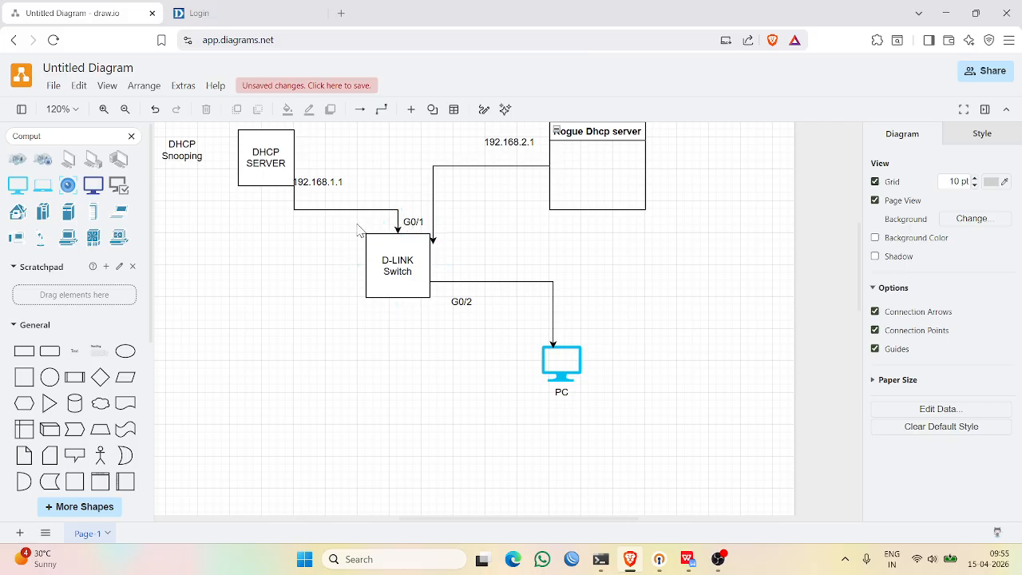
# - Add a "Trust" text label beside the G0/1 label above the D-LINK Switch
pyautogui.doubleClick(359, 229)
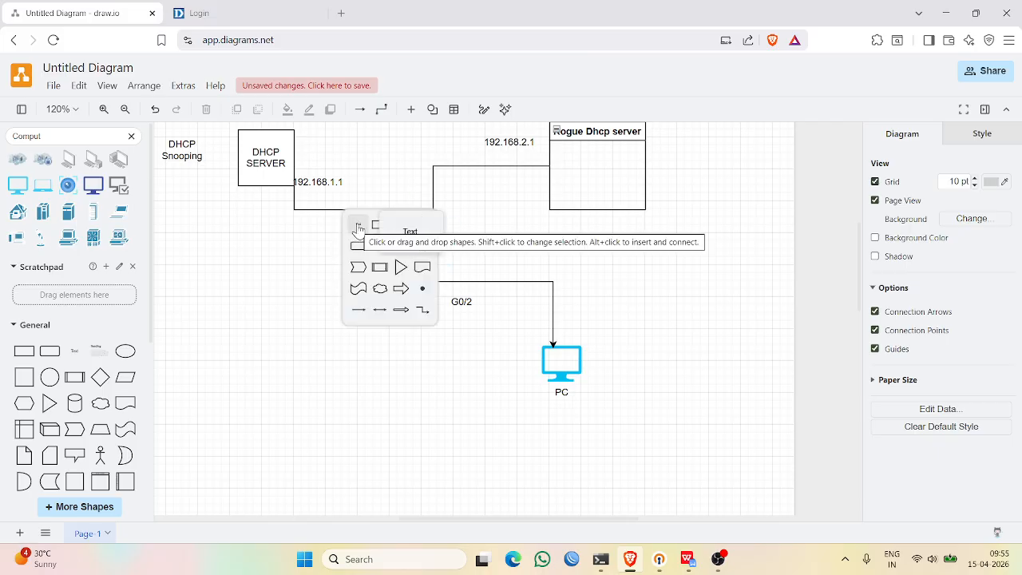
pyautogui.click(359, 228)
pyautogui.write('T')
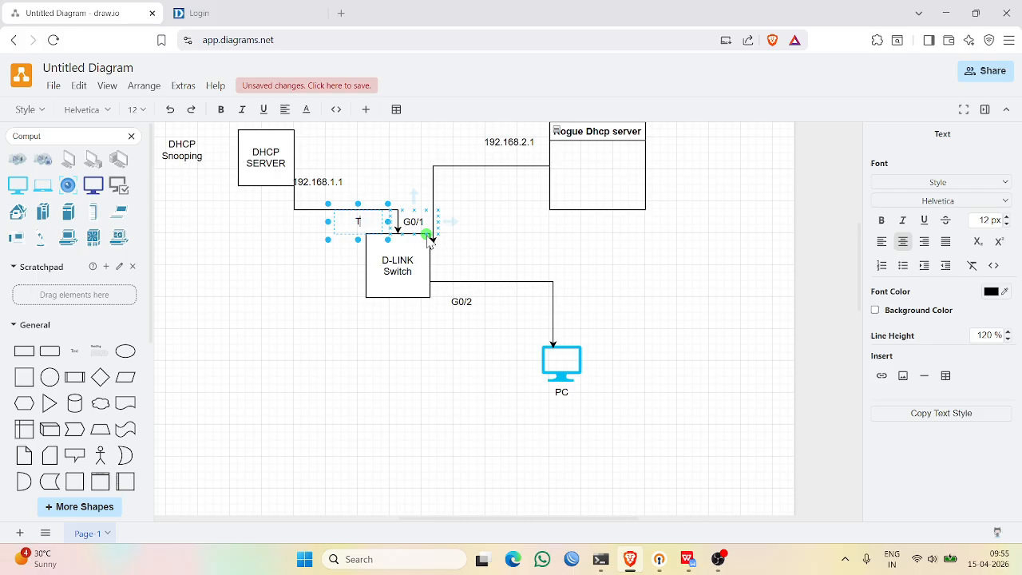
pyautogui.write('rust')
pyautogui.click(310, 315)
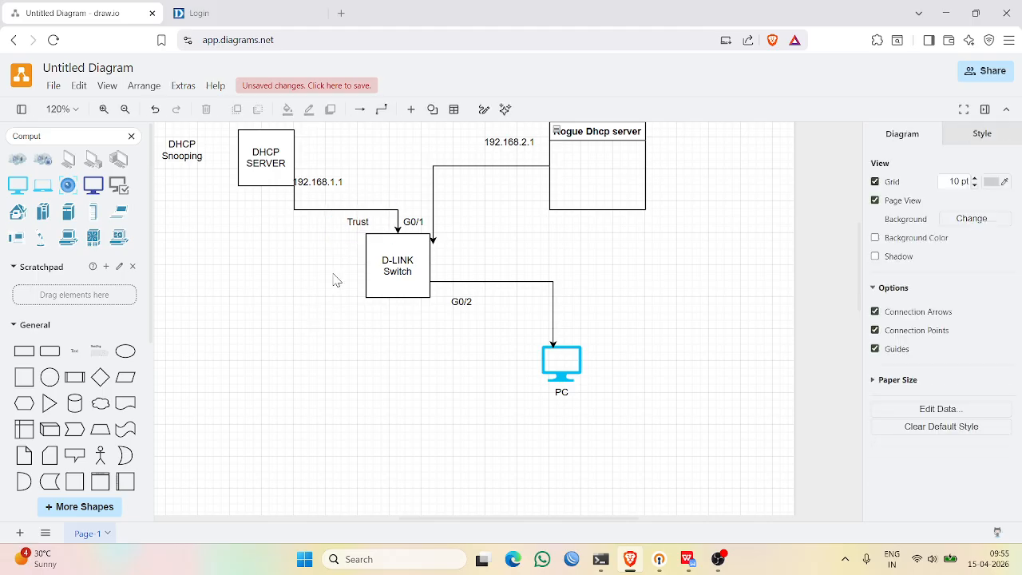
pyautogui.moveTo(350, 233); pyautogui.dragTo(377, 232)
pyautogui.click(381, 363)
pyautogui.click(182, 150)
# - Add an "untrust" text label beside the D-LINK Switch, just above the connector line over G0/2
pyautogui.doubleClick(496, 259)
pyautogui.click(493, 254)
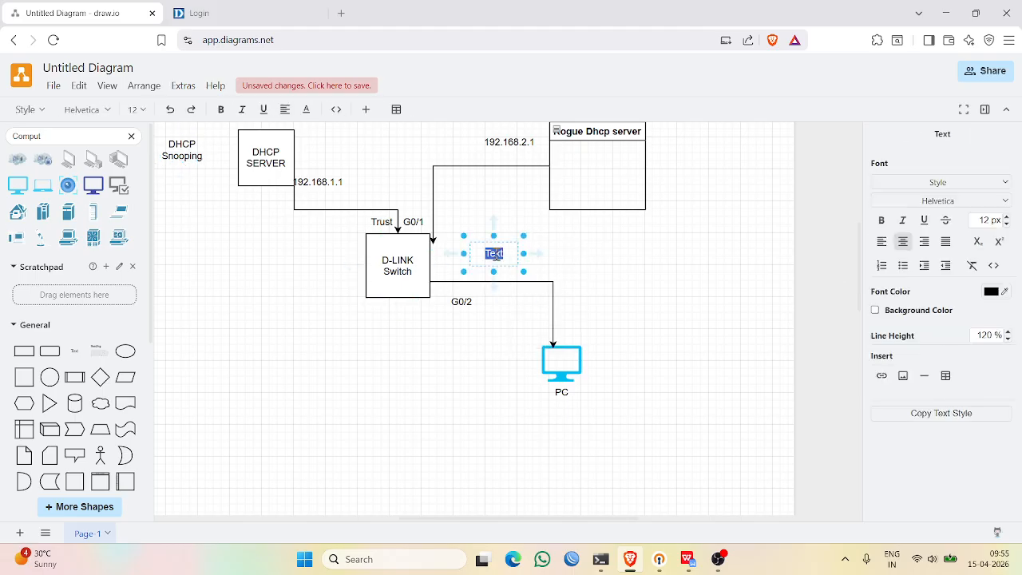
pyautogui.press('BackSpace')
pyautogui.write('untrust')
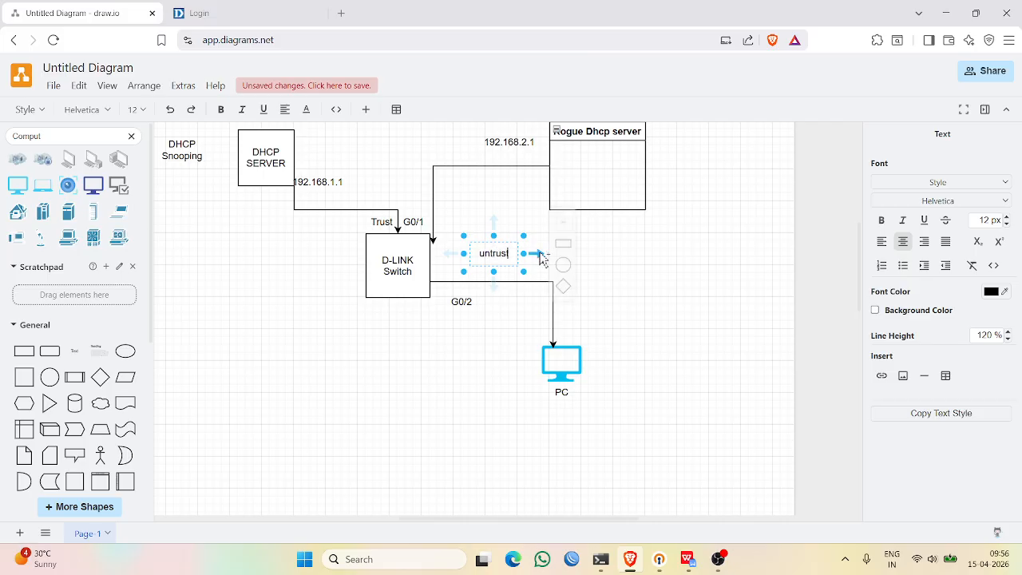
pyautogui.click(470, 339)
pyautogui.click(485, 251)
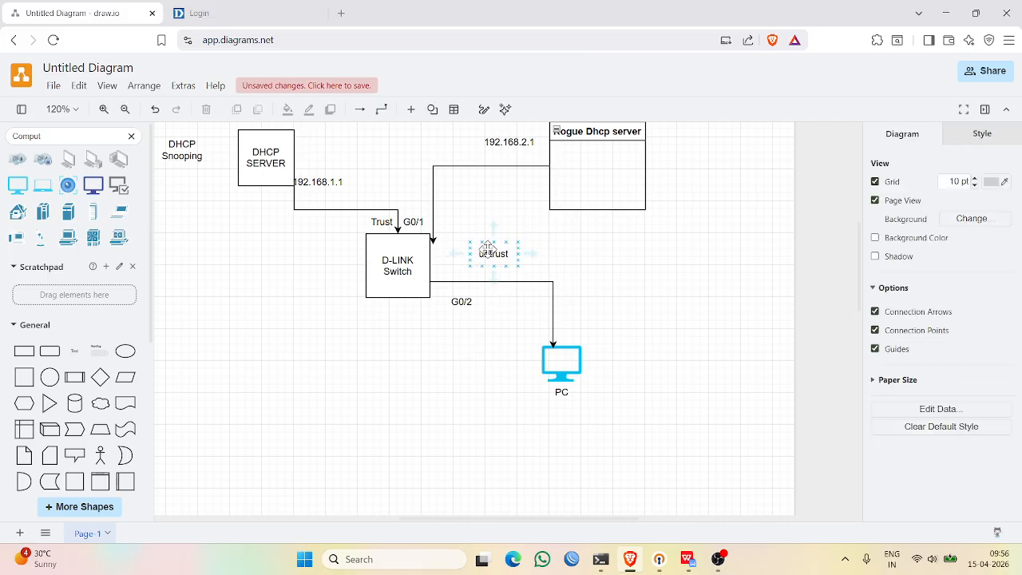
pyautogui.moveTo(488, 252); pyautogui.dragTo(456, 273)
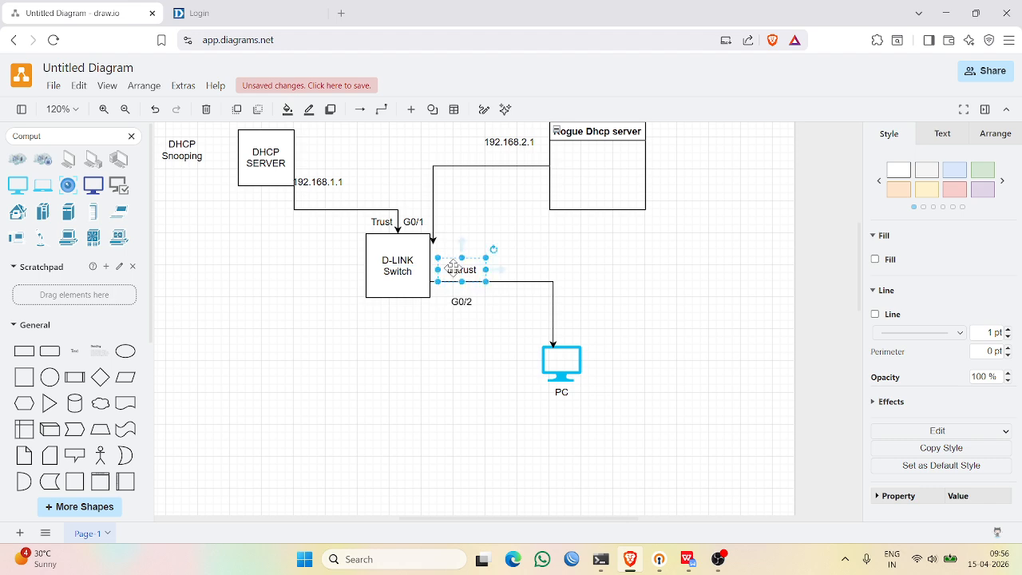
pyautogui.click(468, 359)
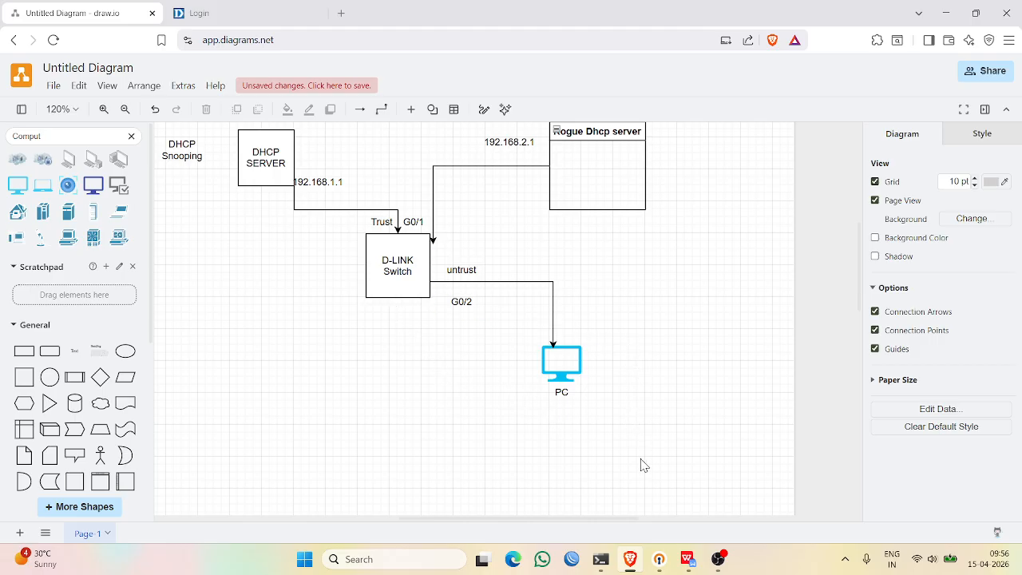
# - Switch to the D-Link switch's login page at 11.90.90.91 and log in with the account password
pyautogui.moveTo(630, 565)
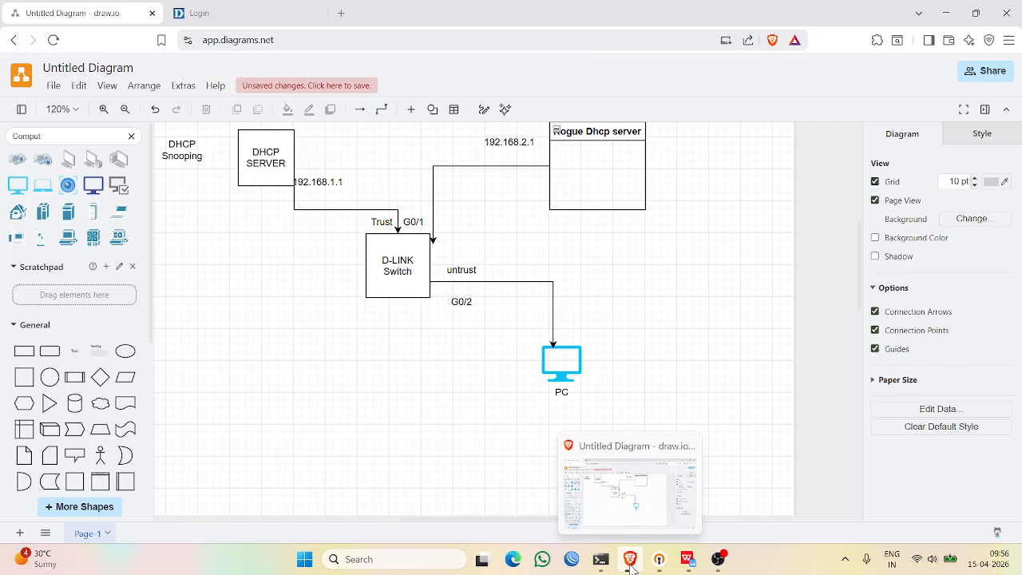
pyautogui.click(200, 13)
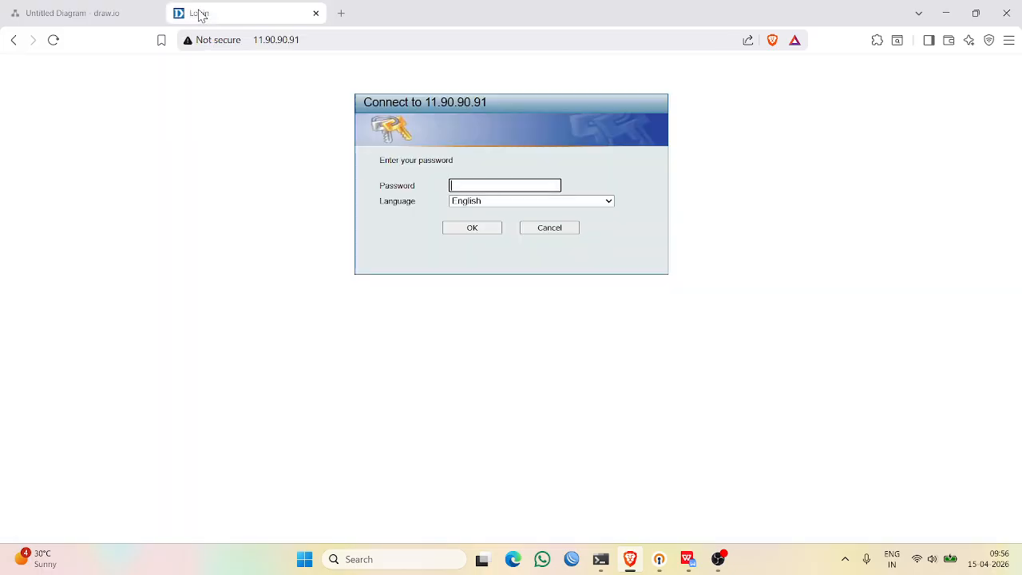
pyautogui.click(469, 184)
pyautogui.write('••••••••••••')
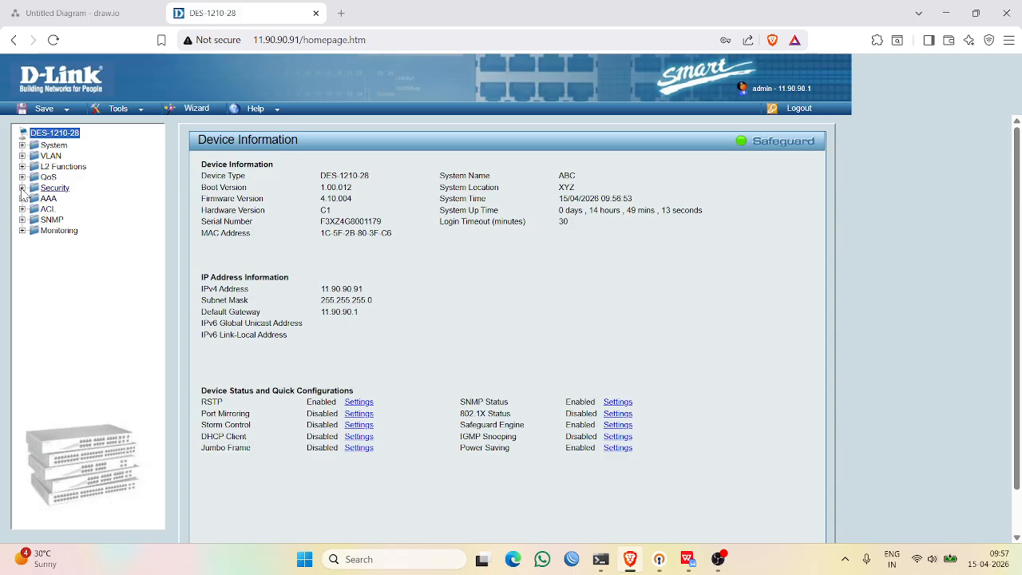
# - Open the DHCP Server Screening settings under Security, mark port 01 as a trusted DHCP server port and apply
pyautogui.click(23, 191)
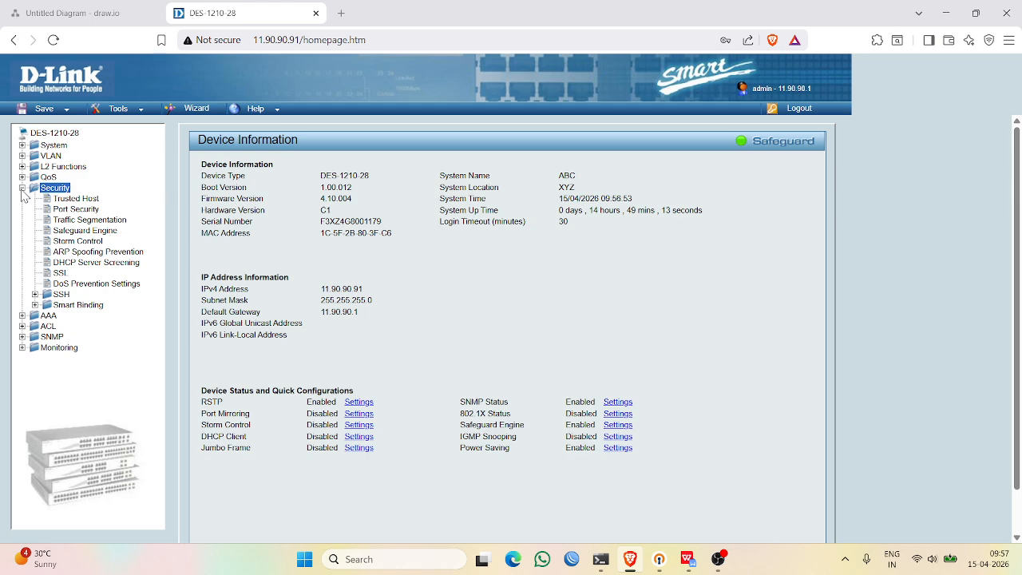
pyautogui.click(74, 266)
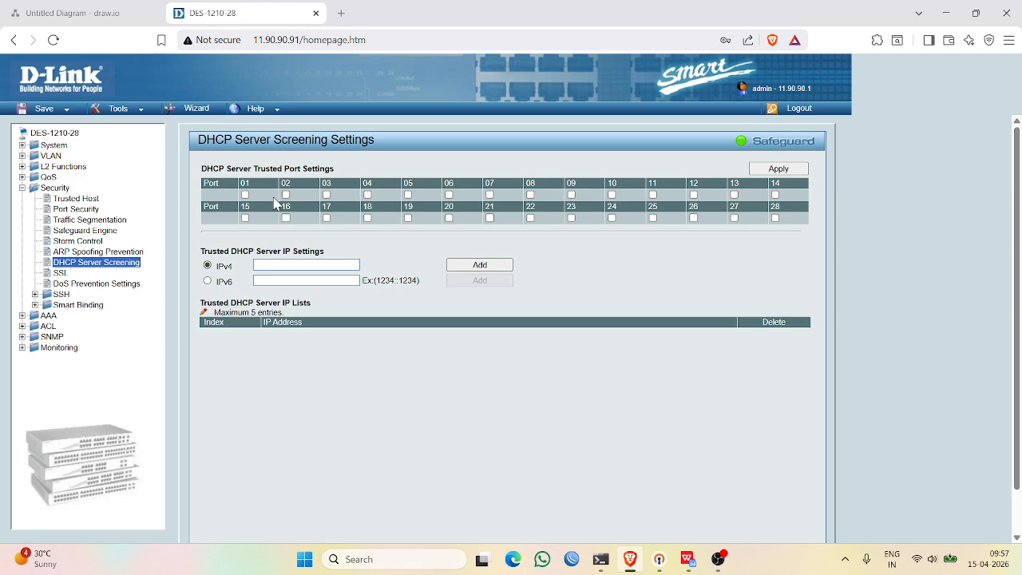
pyautogui.moveTo(200, 178); pyautogui.dragTo(339, 172)
pyautogui.click(339, 172)
pyautogui.click(244, 195)
pyautogui.click(777, 169)
# - Add 192.168.1.1 as a trusted DHCP server IPv4 address, checking it against the network diagram
pyautogui.click(306, 265)
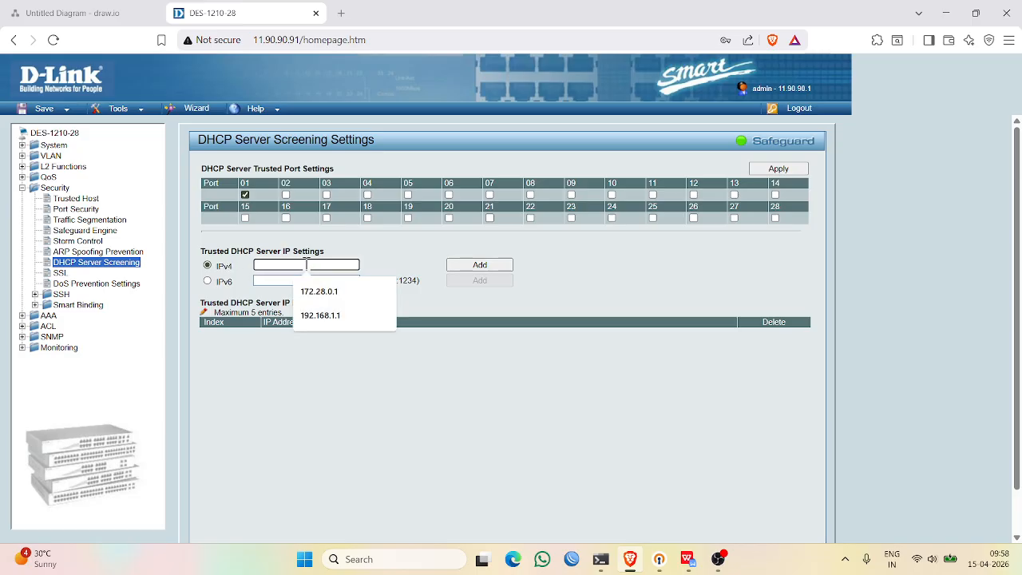
pyautogui.write('19')
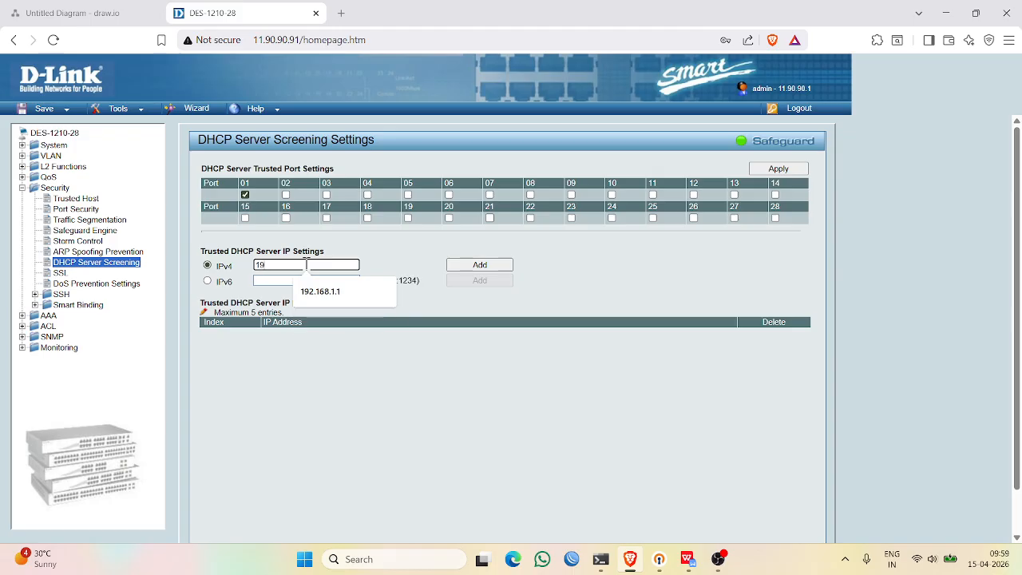
pyautogui.write('2.168.1.1')
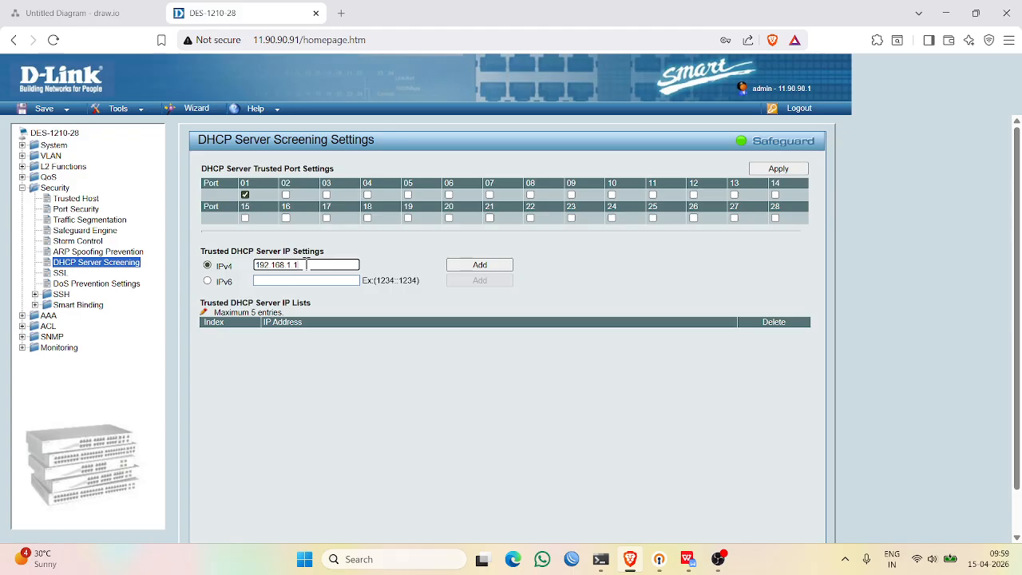
pyautogui.press('BackSpace')
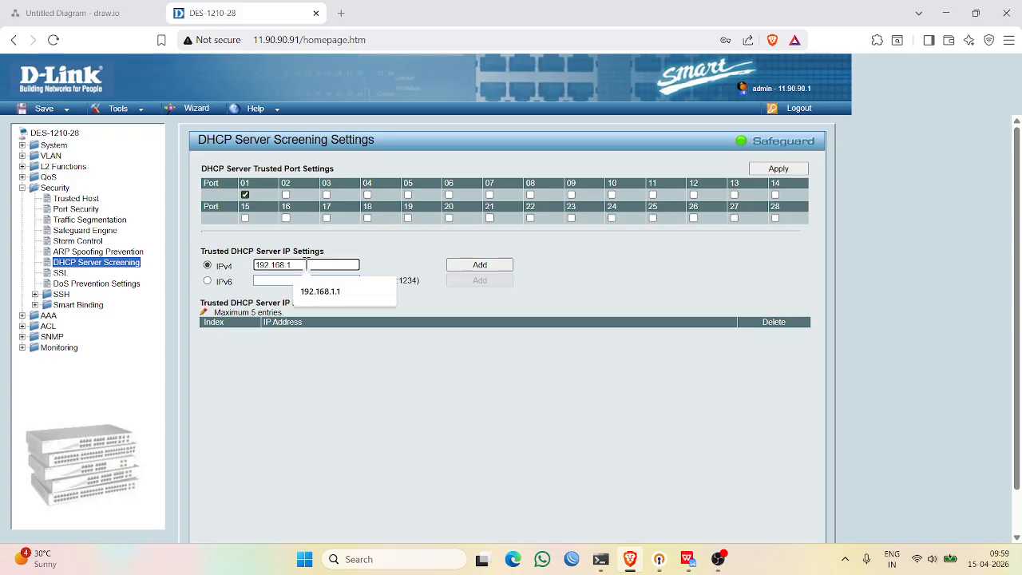
pyautogui.press('BackSpace')
pyautogui.write('2.')
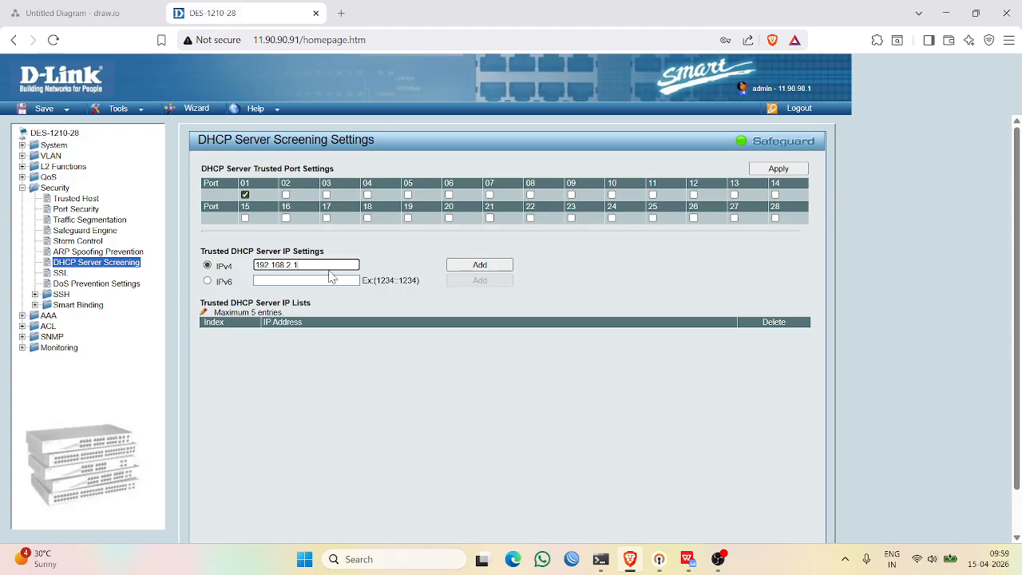
pyautogui.click(33, 19)
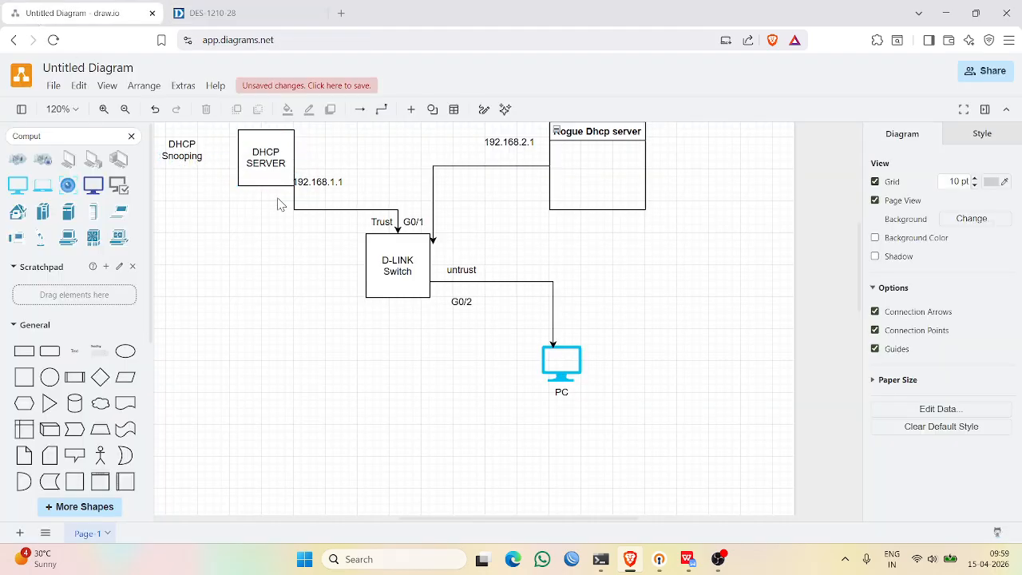
pyautogui.click(272, 6)
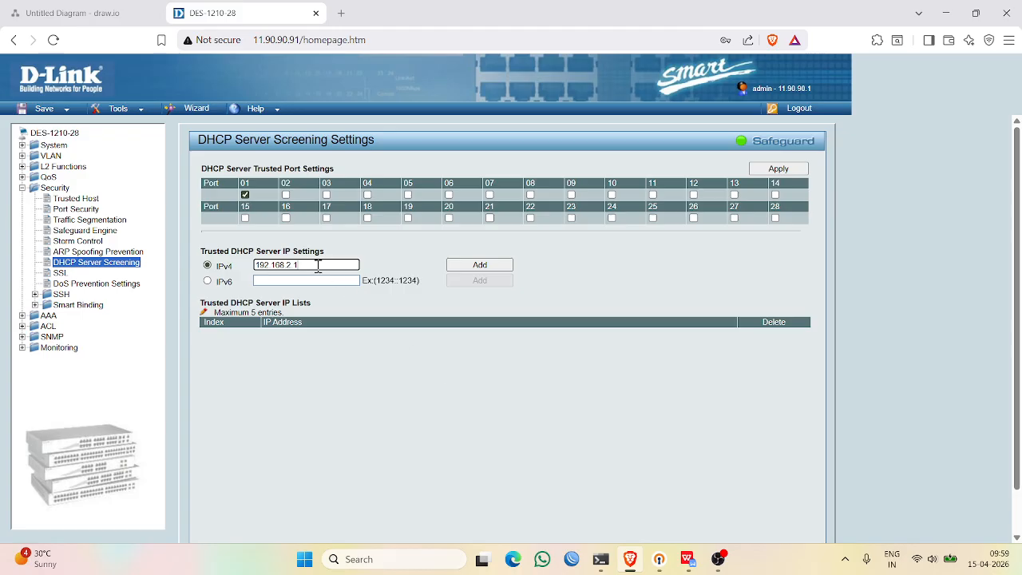
pyautogui.press('BackSpace')
pyautogui.write('1.1')
pyautogui.click(479, 265)
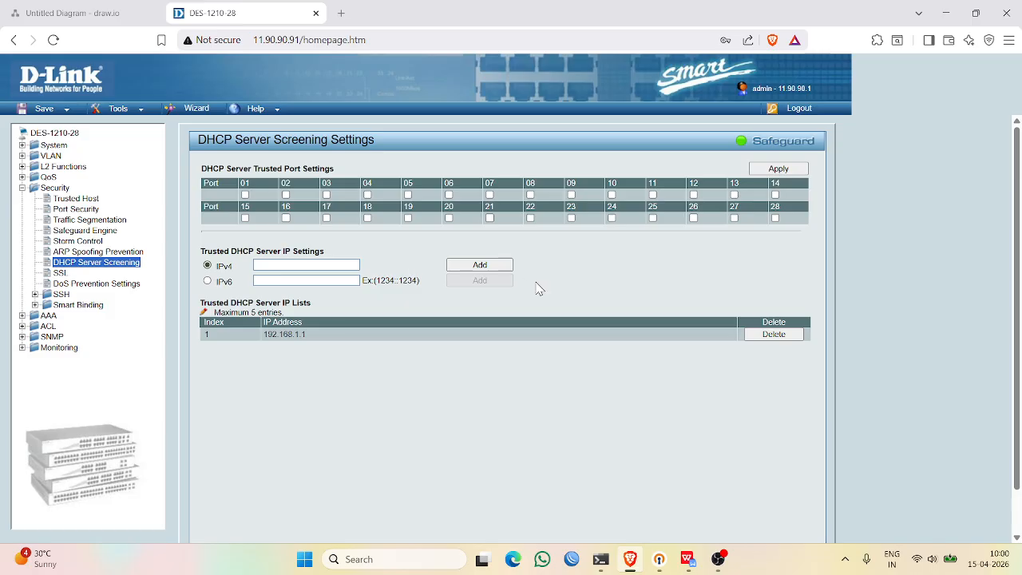
# - Apply the trusted port settings and delete the 192.168.1.1 entry from the trusted DHCP server list
pyautogui.click(781, 171)
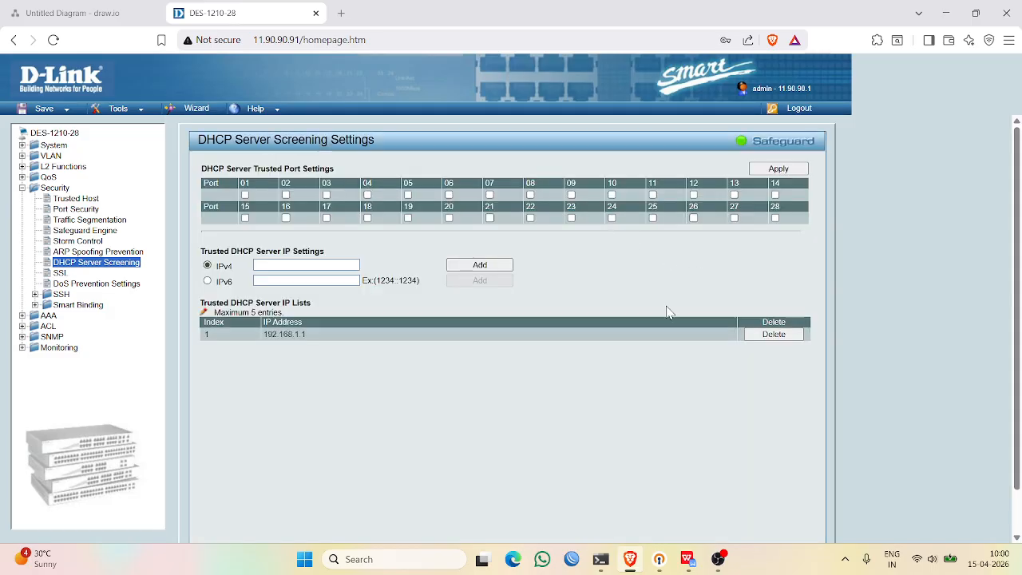
pyautogui.click(773, 334)
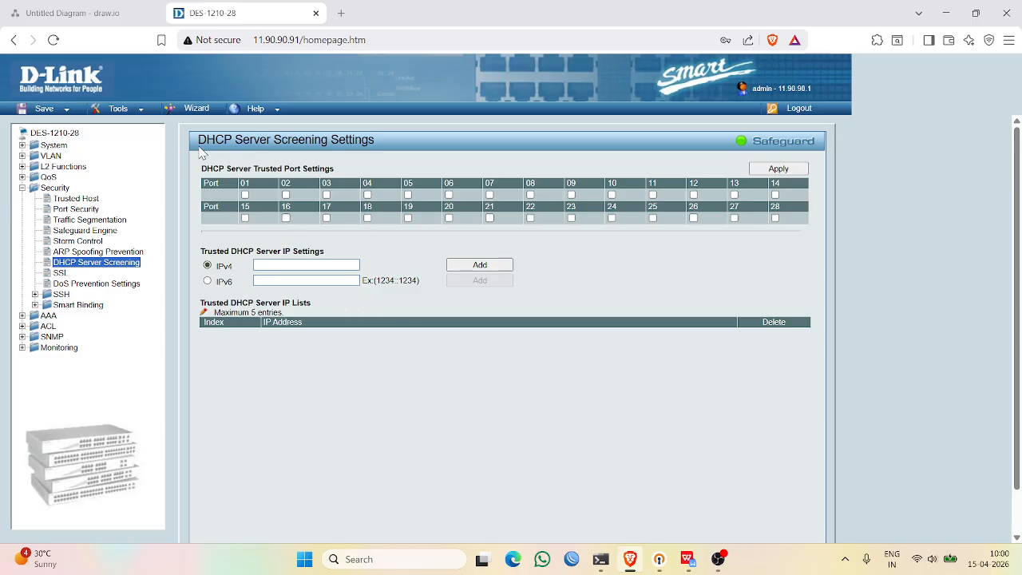
# - Switch to the draw.io diagram, add a square labelled "D-LINK SWITCH2" below the D-LINK Switch and connect the switch to it with an arrow
pyautogui.click(80, 14)
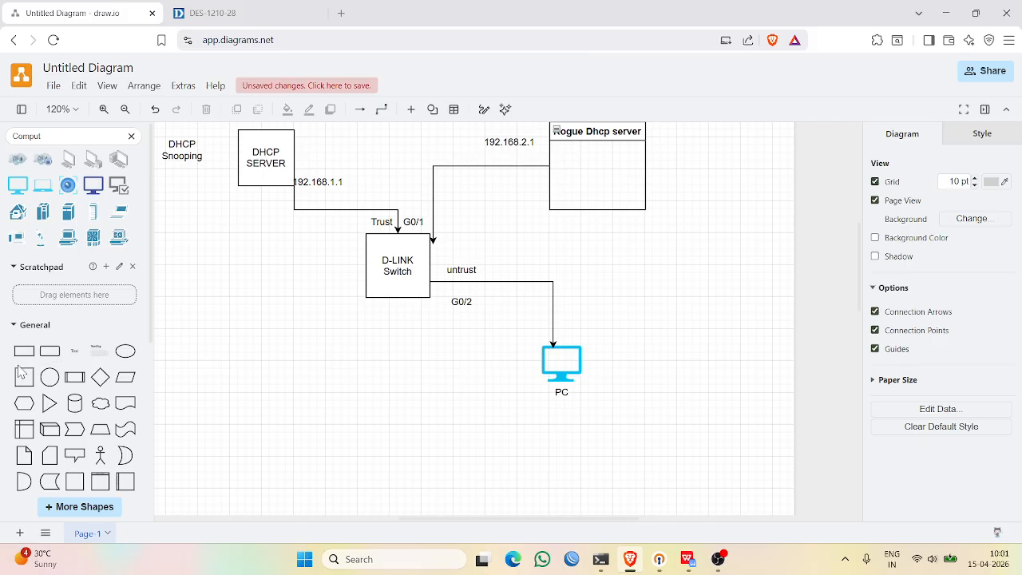
pyautogui.moveTo(24, 379); pyautogui.dragTo(376, 370)
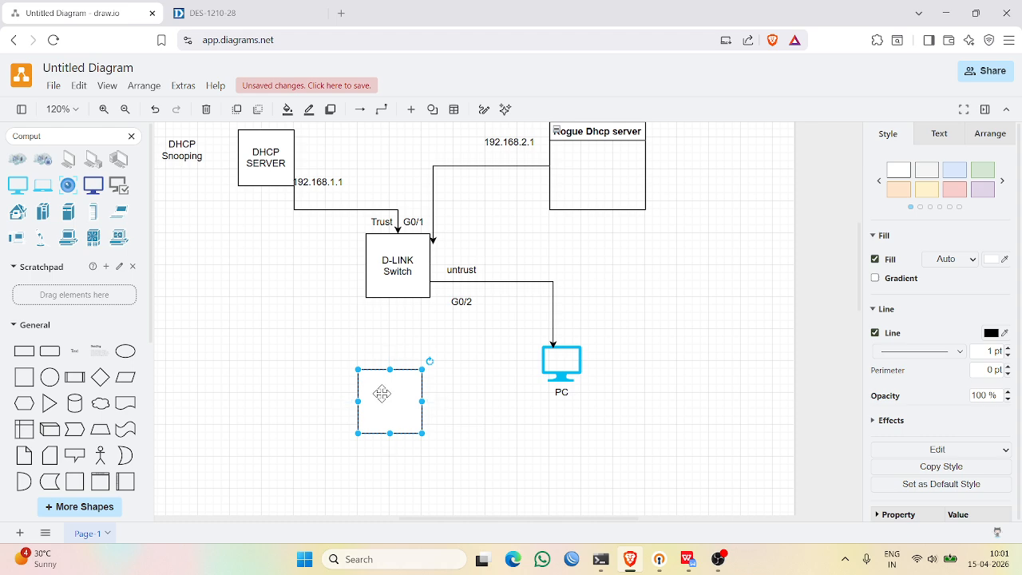
pyautogui.doubleClick(384, 397)
pyautogui.press('capslock')
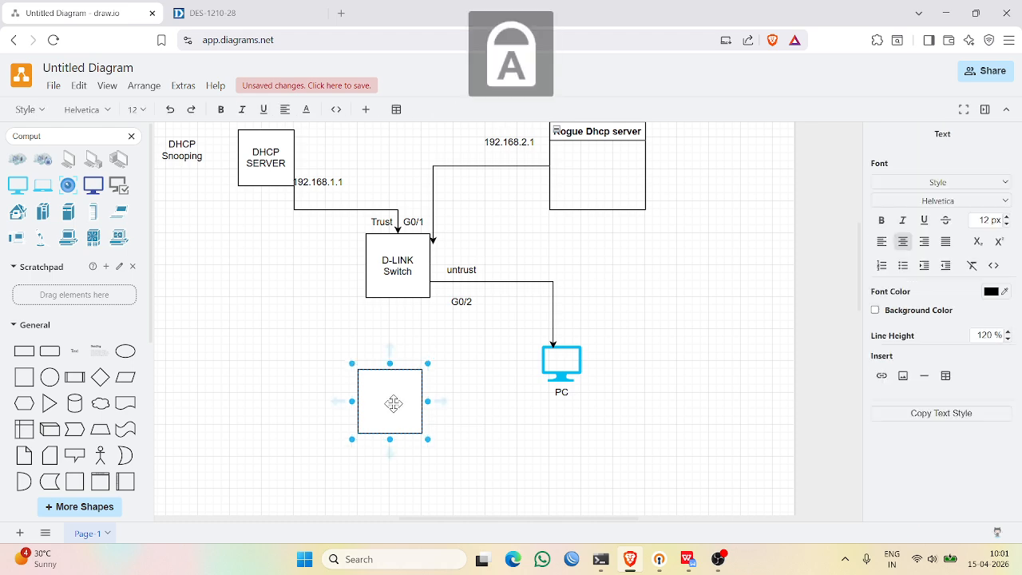
pyautogui.write('D')
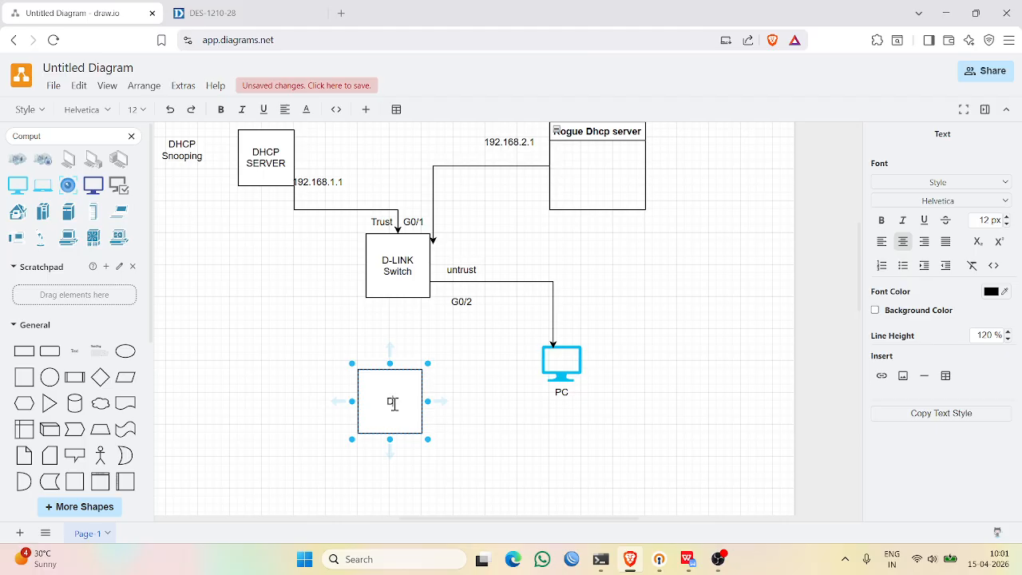
pyautogui.write('-LINK SWITCH2')
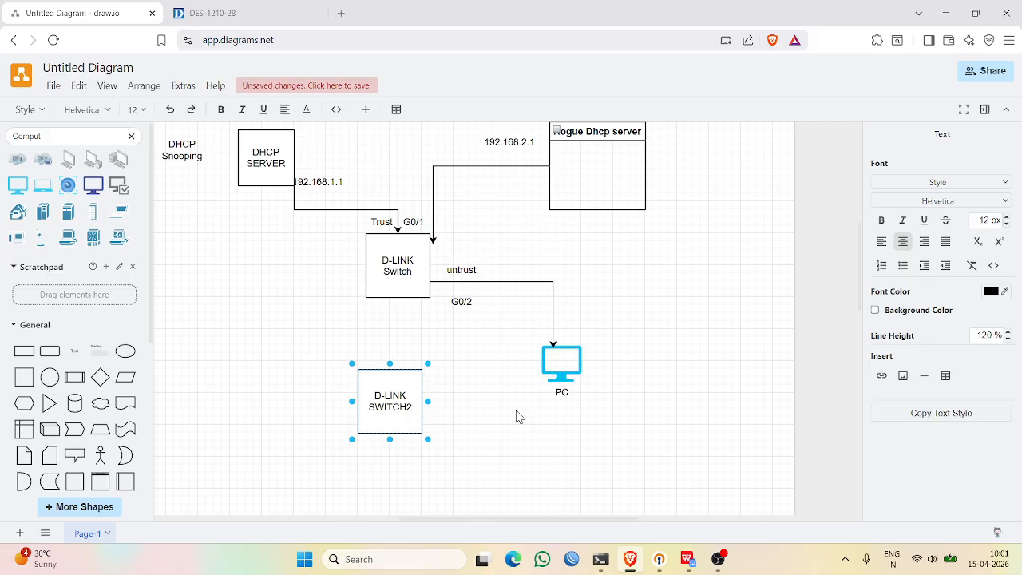
pyautogui.click(475, 364)
pyautogui.click(475, 363)
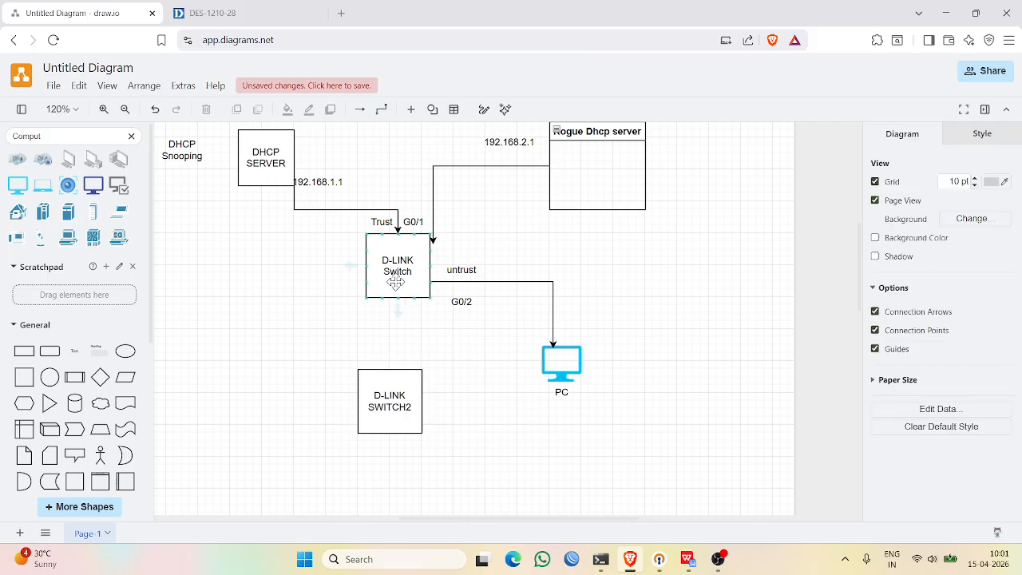
pyautogui.moveTo(399, 311); pyautogui.dragTo(390, 368)
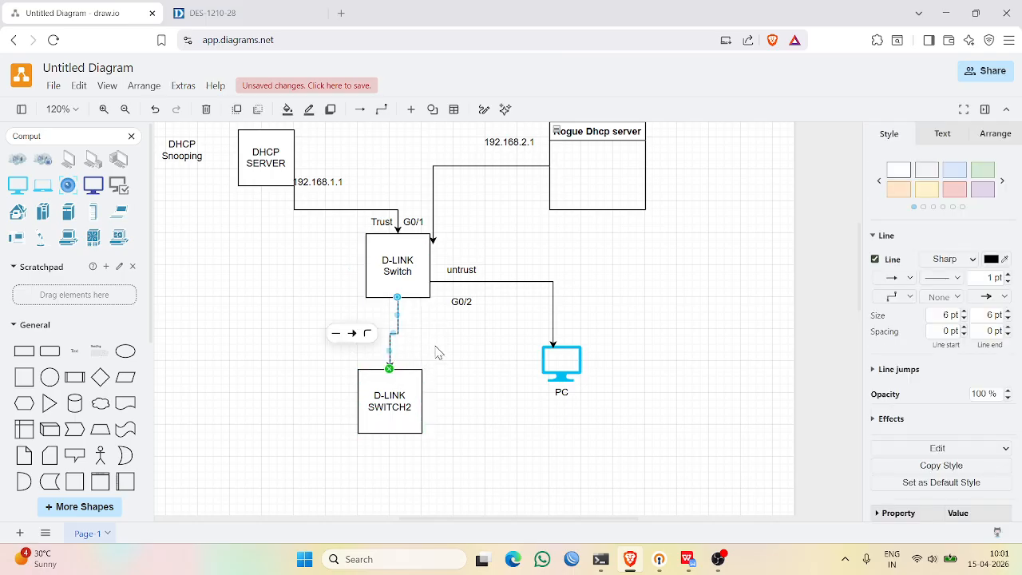
pyautogui.click(438, 352)
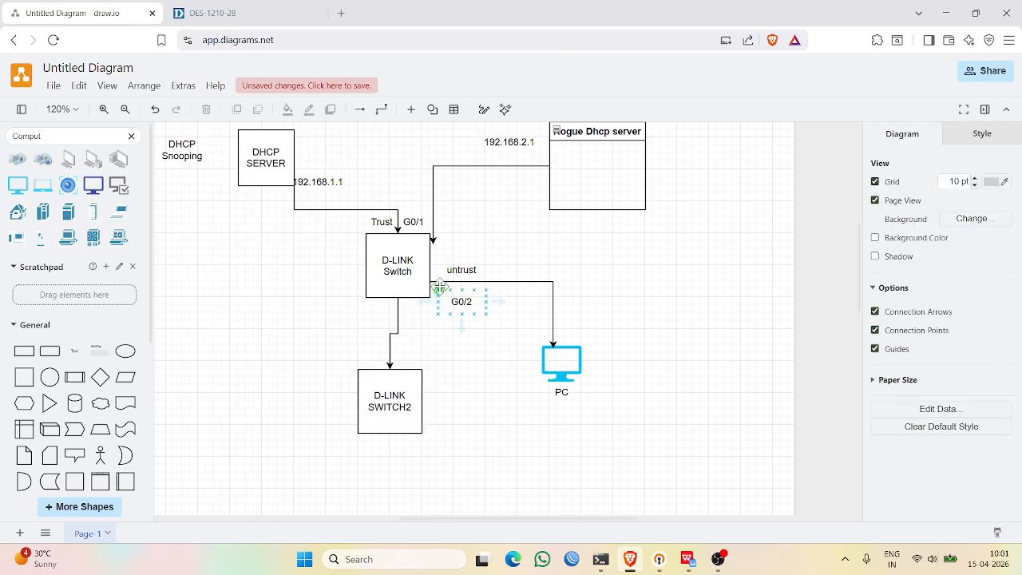
# - Delete the connector between the D-LINK Switch and the PC, and connect the PC to D-LINK SWITCH2 instead
pyautogui.rightClick(507, 281)
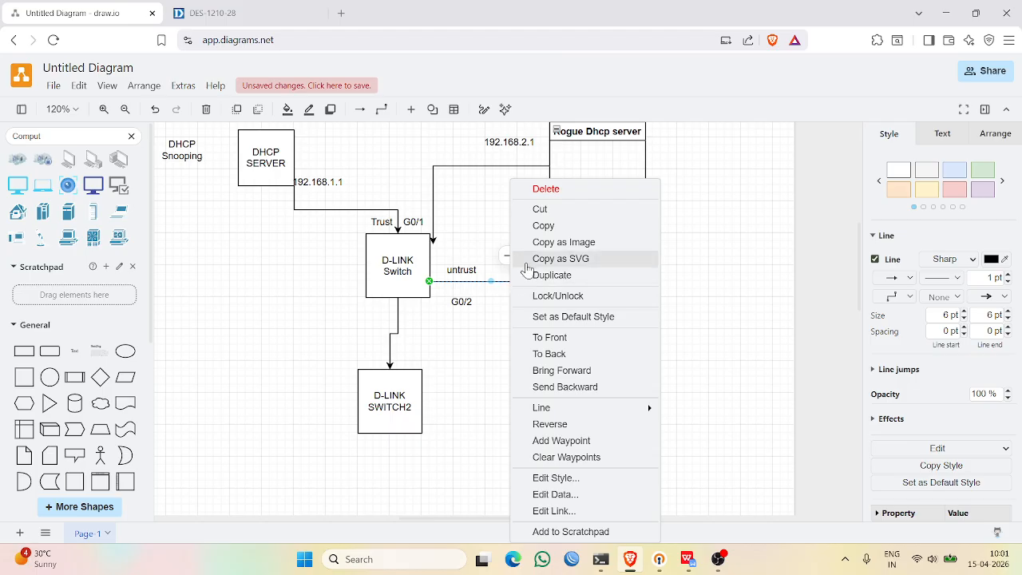
pyautogui.click(546, 189)
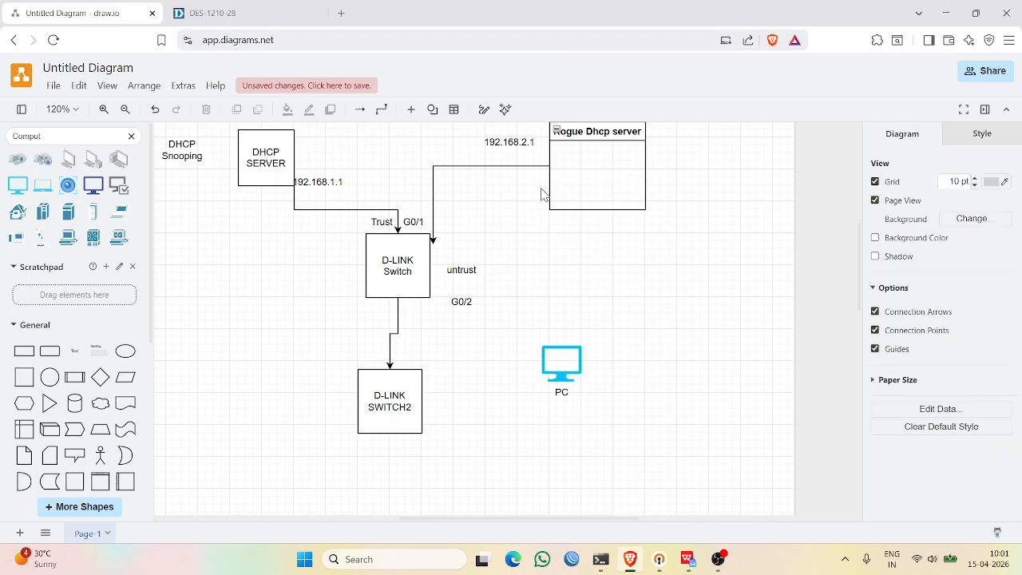
pyautogui.moveTo(529, 367); pyautogui.dragTo(423, 395)
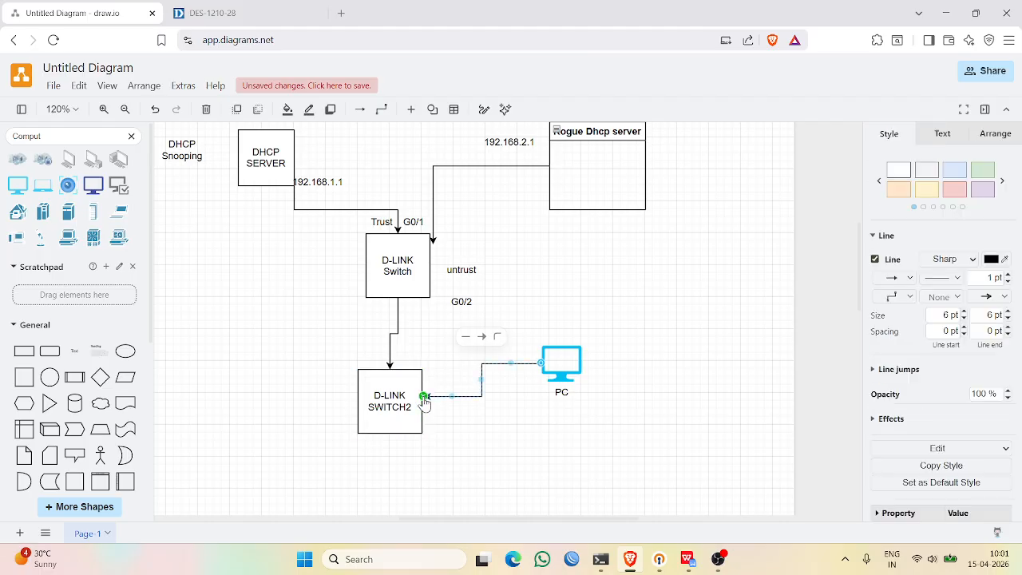
pyautogui.click(515, 435)
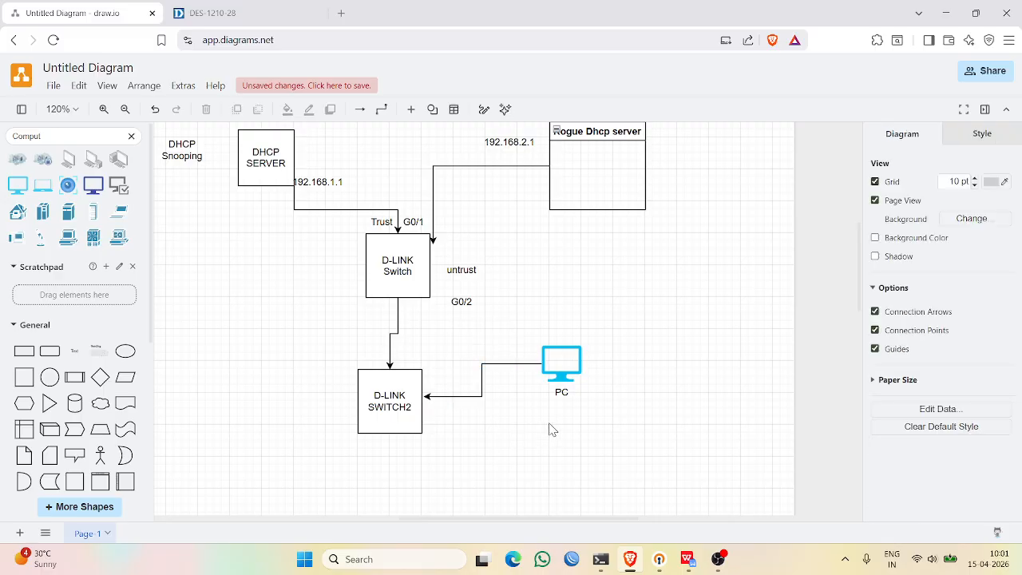
# - Delete the connector running from the PC to D-LINK SWITCH2 and draw an arrow from D-LINK SWITCH2 to the PC instead
pyautogui.rightClick(482, 367)
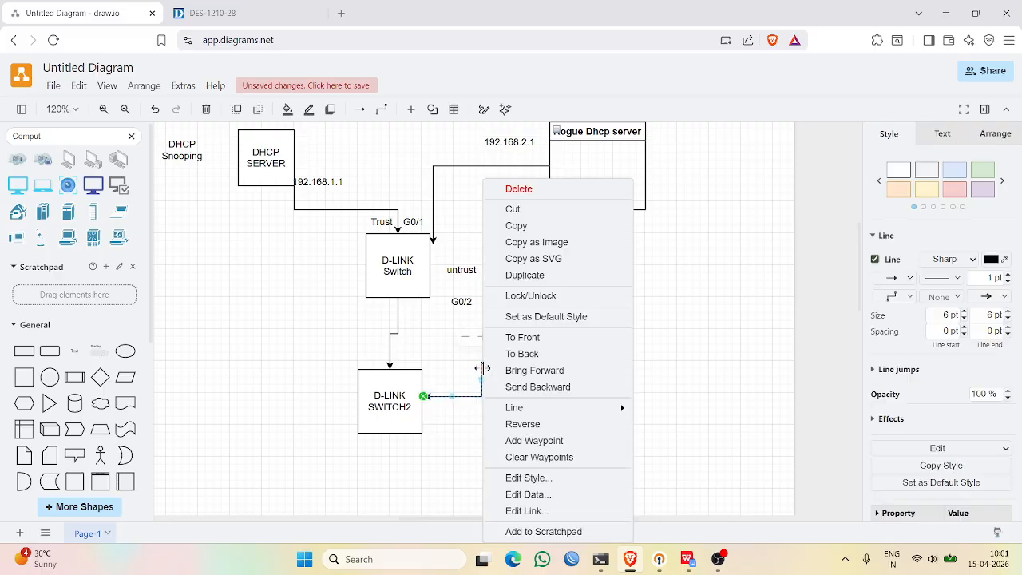
pyautogui.click(546, 189)
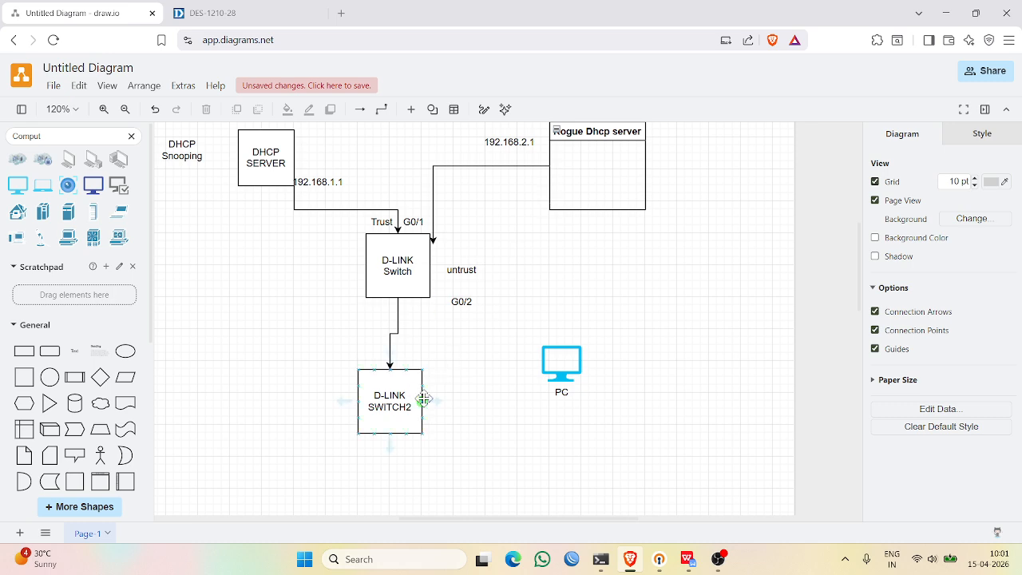
pyautogui.moveTo(431, 406); pyautogui.dragTo(541, 363)
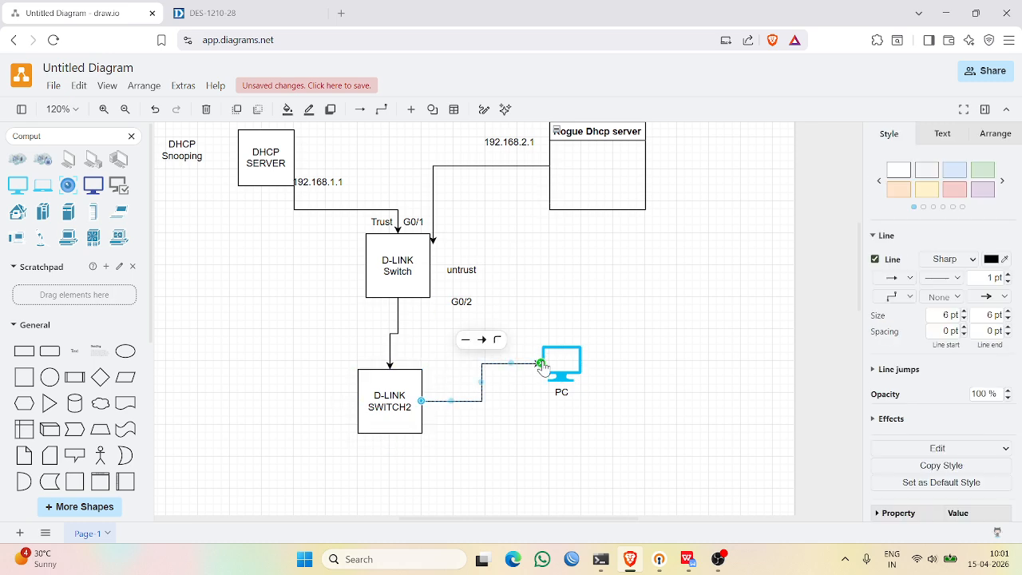
pyautogui.click(688, 374)
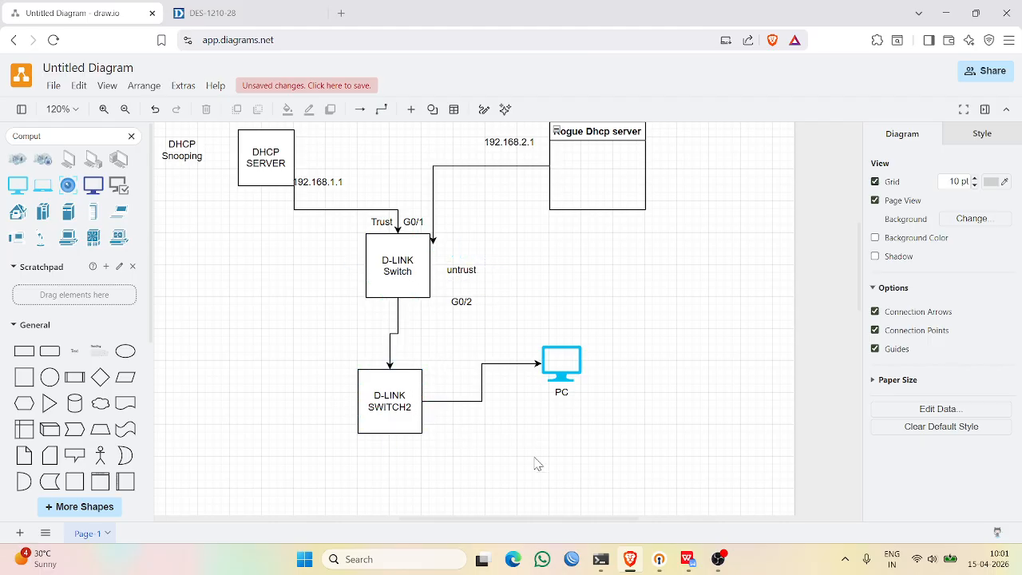
# - Add a text label "Untrust" just below the D-LINK Switch, beside the arrow leading to D-LINK SWITCH2
pyautogui.doubleClick(364, 314)
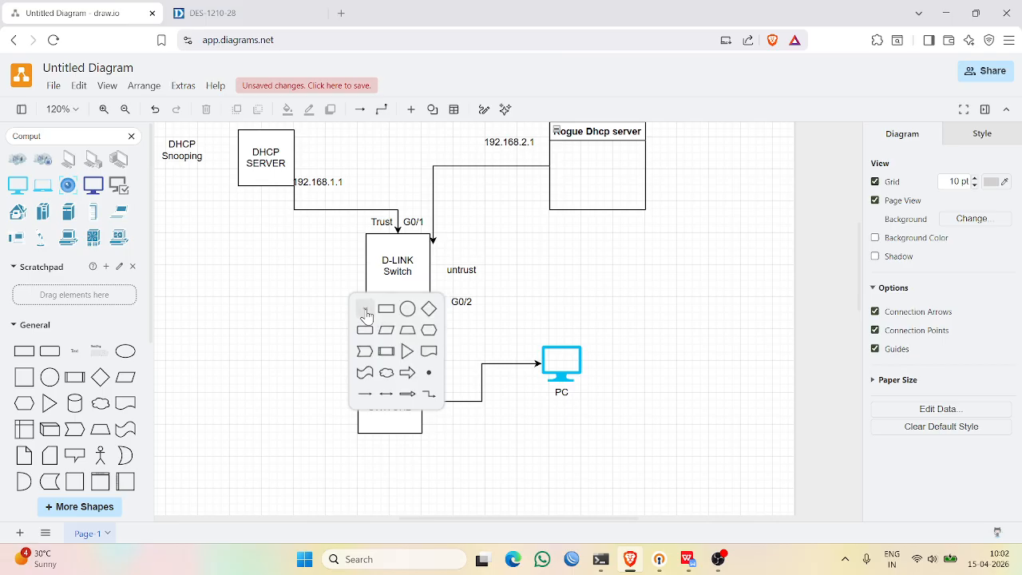
pyautogui.click(366, 311)
pyautogui.write('u')
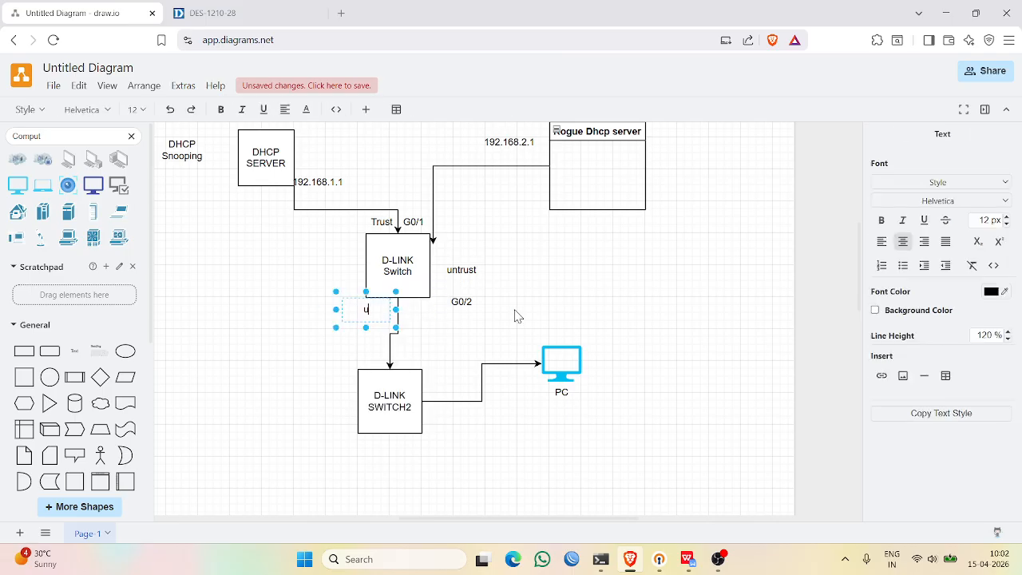
pyautogui.write('U')
pyautogui.press('capslock')
pyautogui.write('ntrust')
pyautogui.click(525, 333)
pyautogui.click(524, 333)
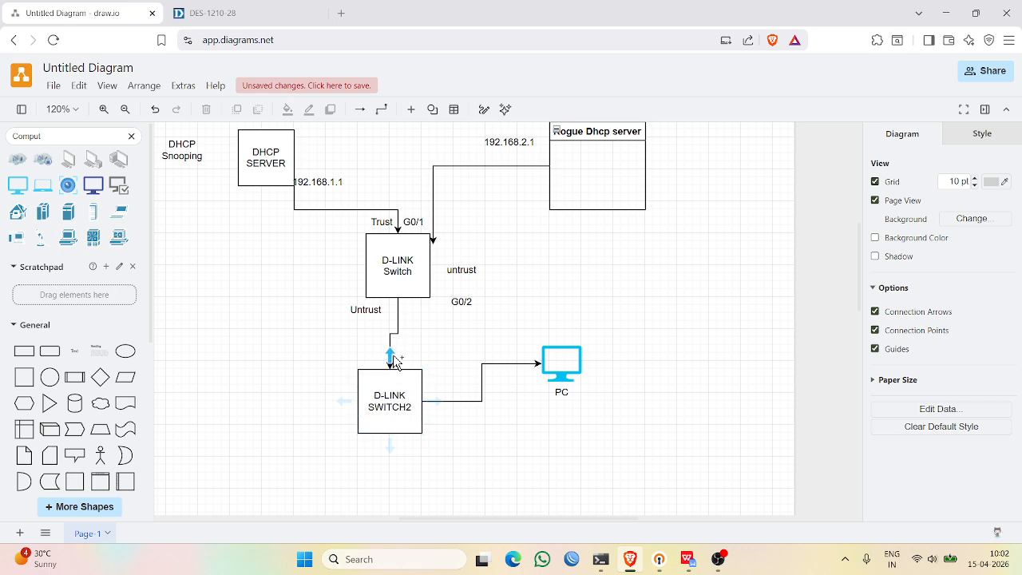
# - Add a text label "g0/3" above D-LINK SWITCH2 and move it close to the right side of the incoming arrow
pyautogui.doubleClick(429, 362)
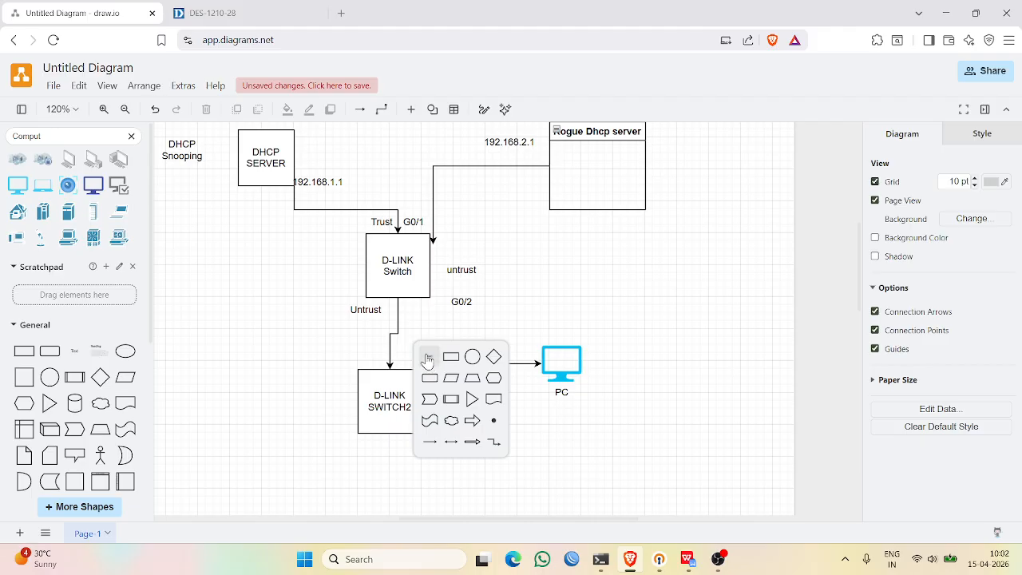
pyautogui.click(426, 354)
pyautogui.press('BackSpace')
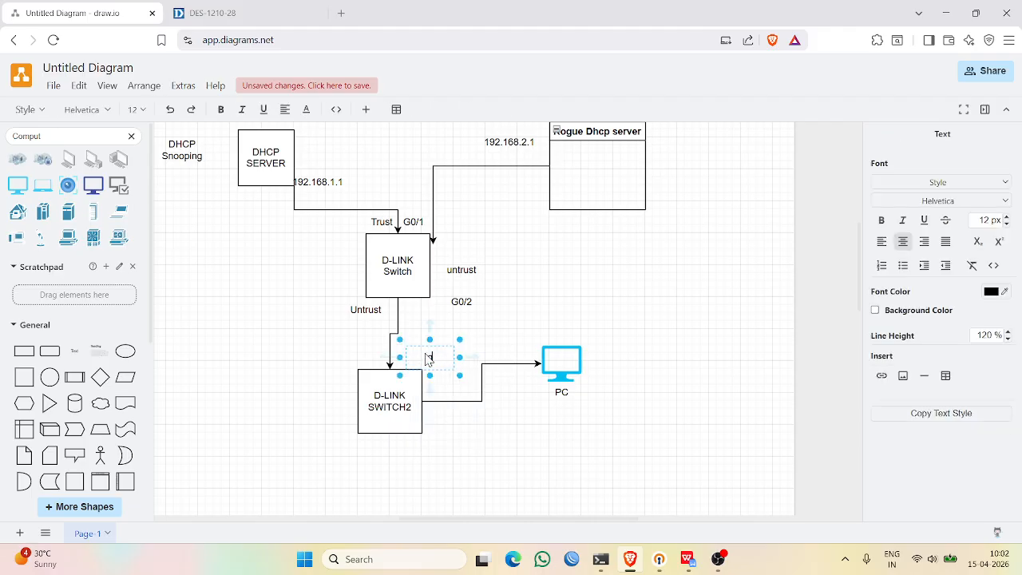
pyautogui.click(483, 421)
pyautogui.click(431, 356)
pyautogui.moveTo(431, 356); pyautogui.dragTo(415, 357)
pyautogui.click(337, 364)
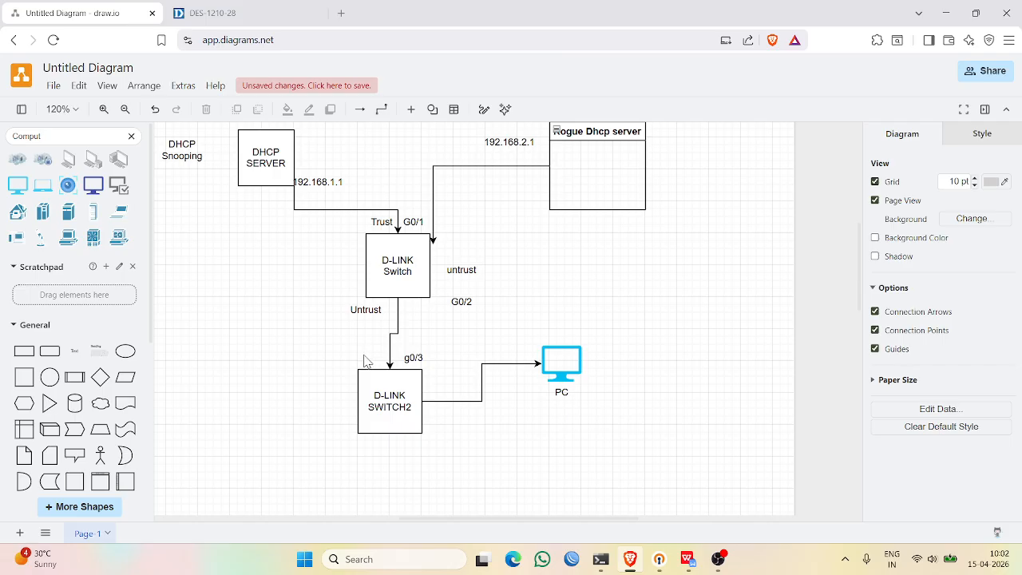
# - Add a text label "Trust" above D-LINK SWITCH2 and move it close to the left side of the incoming arrow
pyautogui.doubleClick(356, 359)
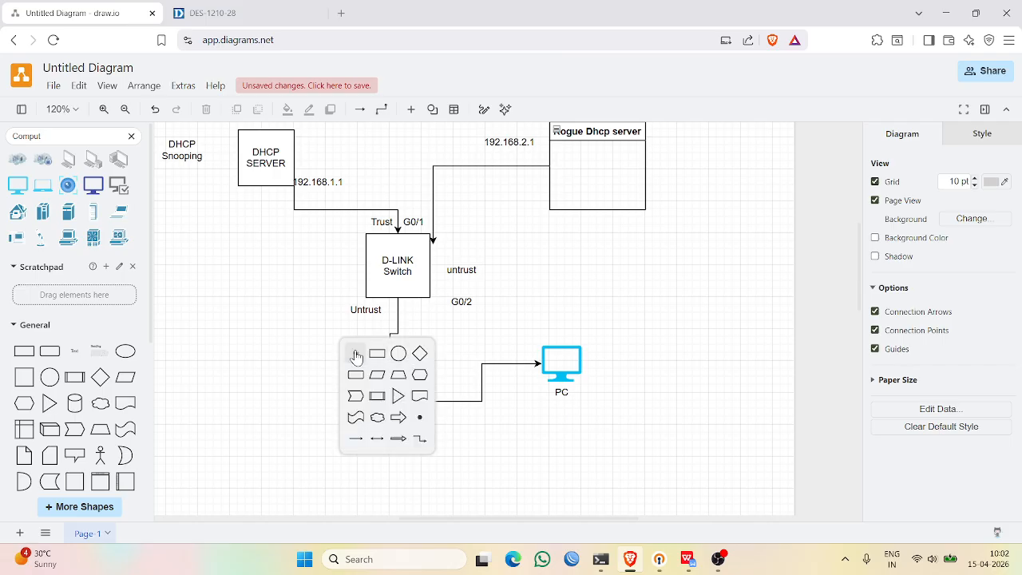
pyautogui.click(356, 355)
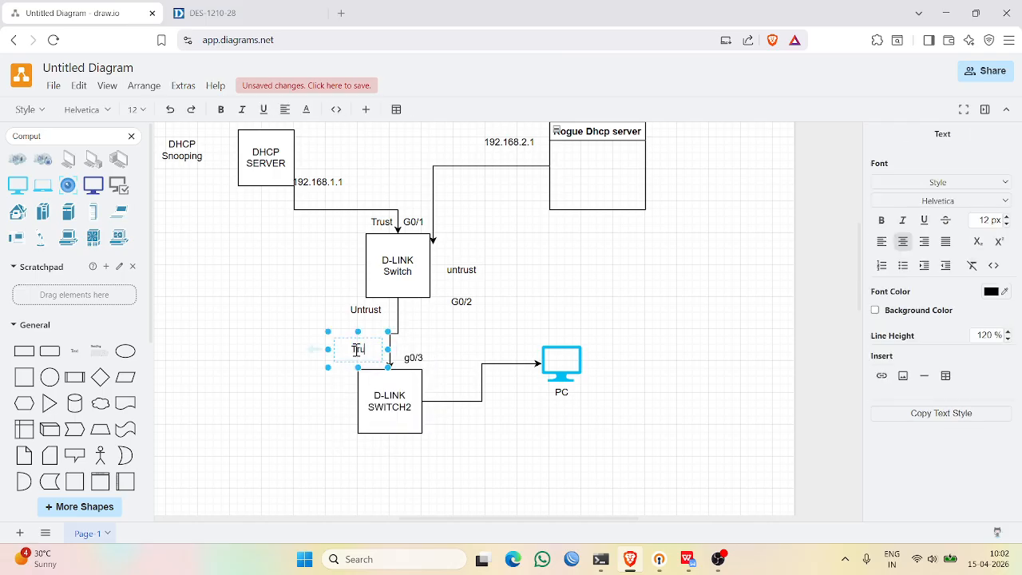
pyautogui.click(492, 448)
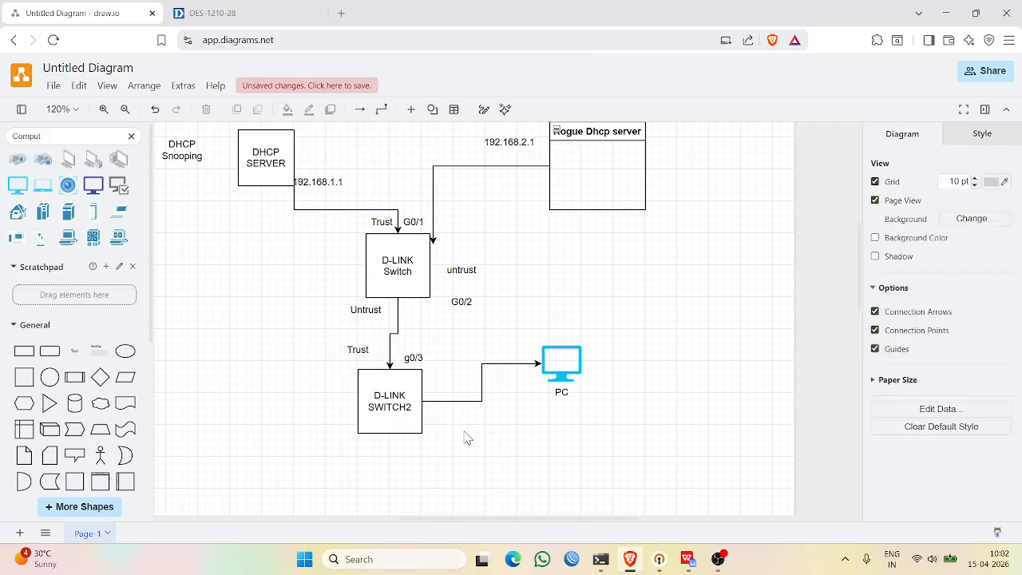
pyautogui.moveTo(361, 355); pyautogui.dragTo(372, 361)
pyautogui.click(507, 463)
# - Switch to the DES-1210-28 web interface to review the DHCP Server Screening Settings, then bring up the OBS window
pyautogui.click(631, 562)
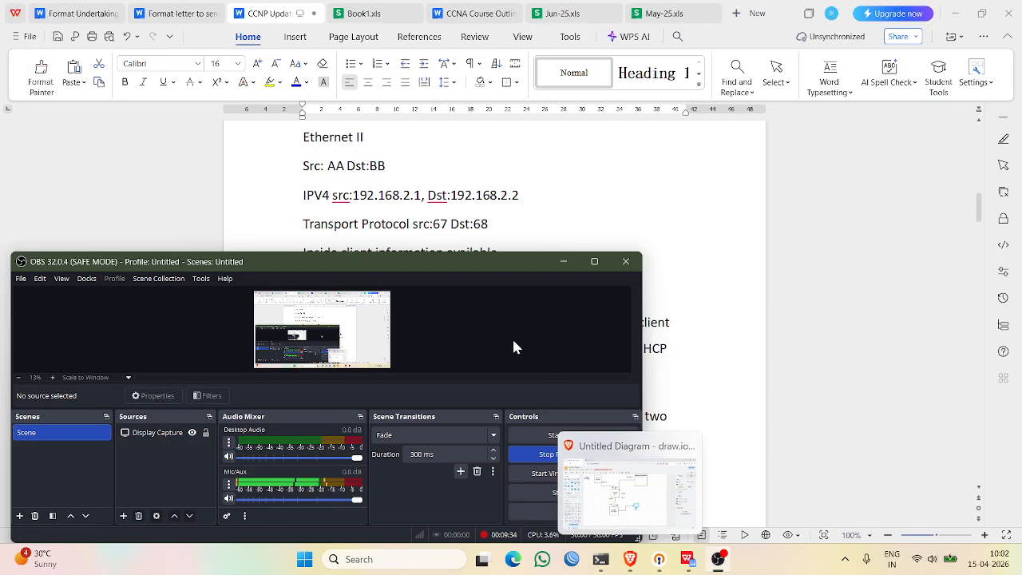
pyautogui.click(630, 562)
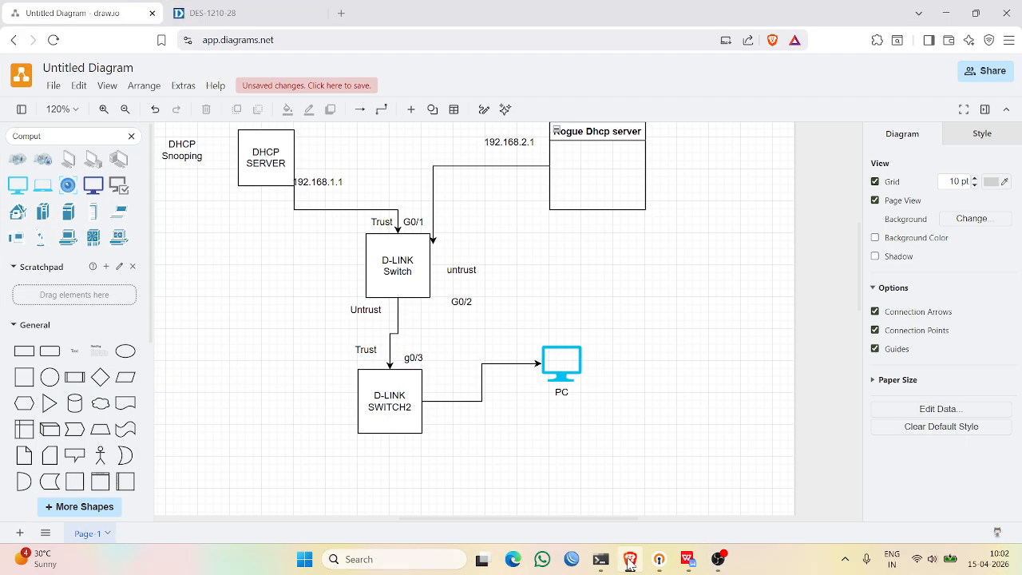
pyautogui.click(244, 8)
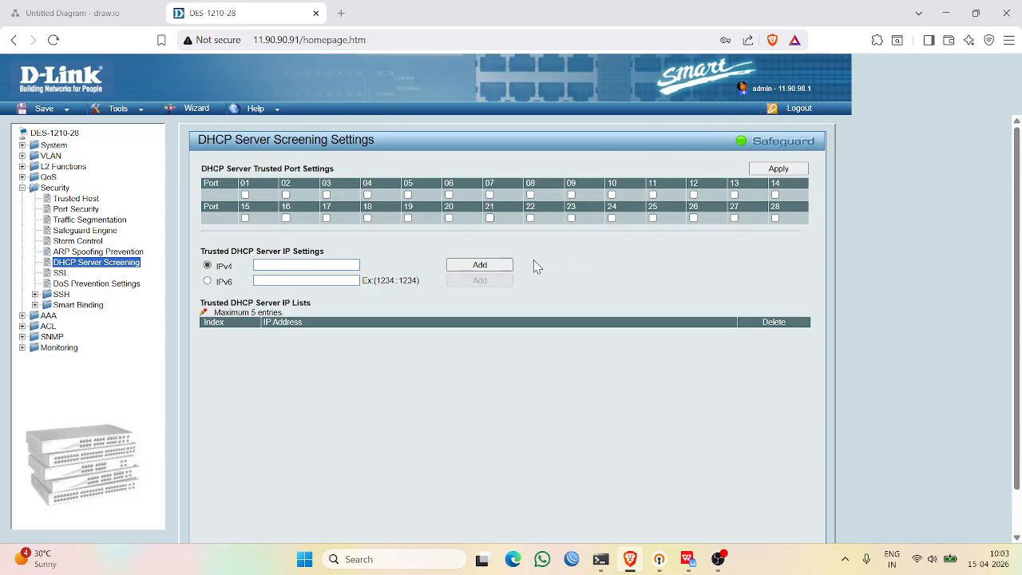
pyautogui.click(718, 564)
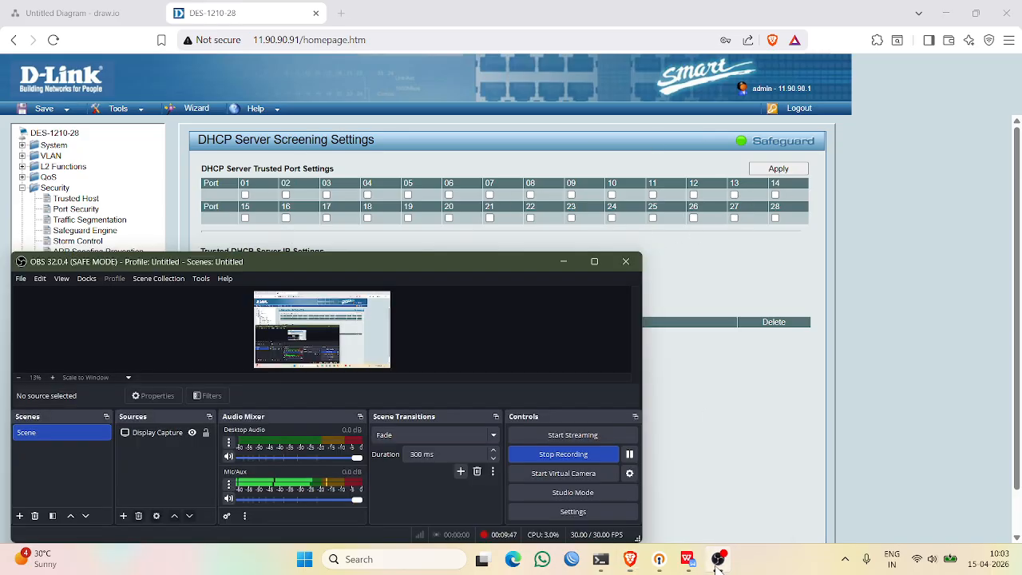